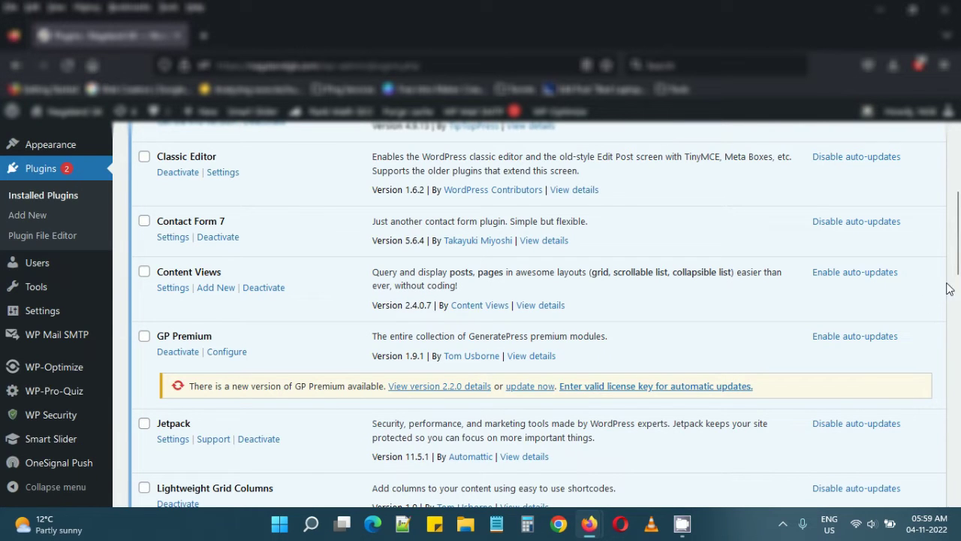
Step: Search installed plugins for 'optimize' so only WP-Optimize 3.2.9 (active) is listed
left_click_drag(958, 248, 958, 187)
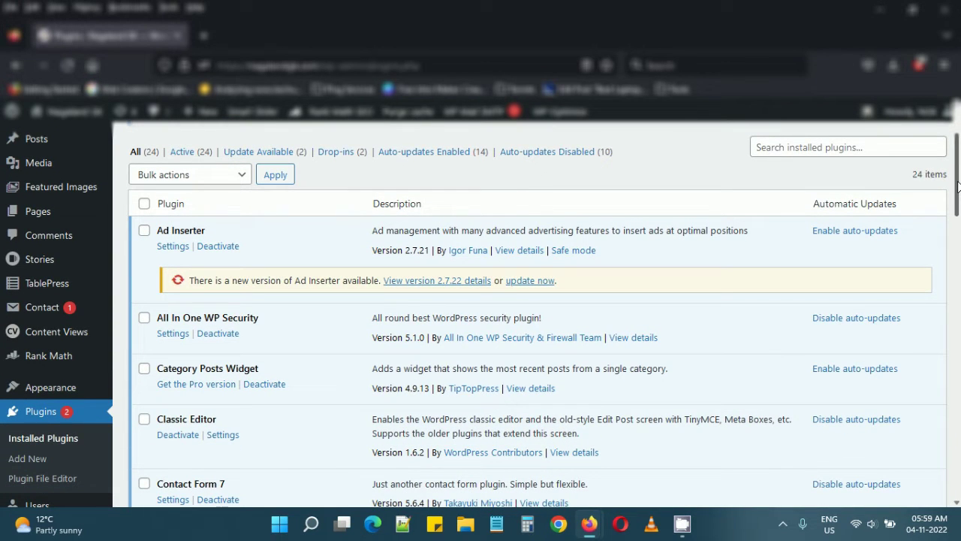
left_click(241, 180)
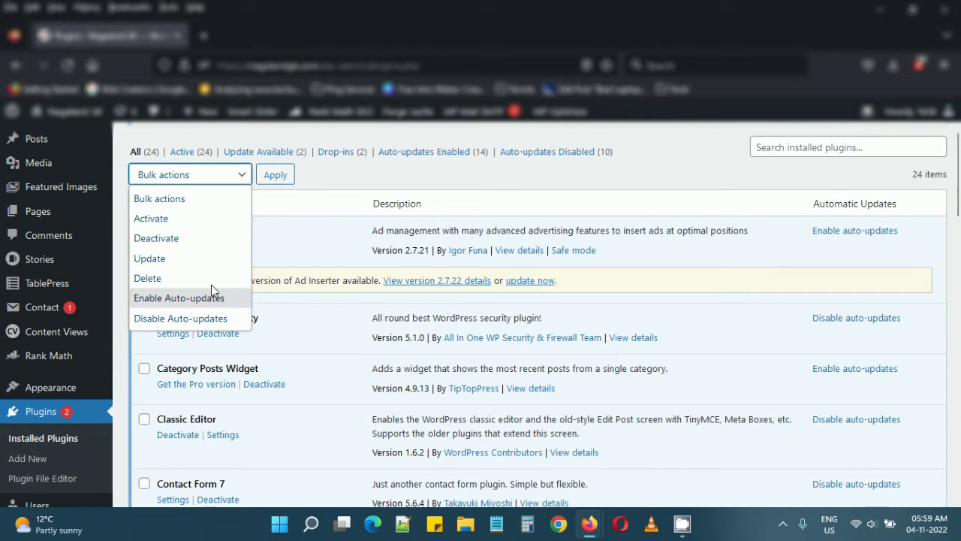
left_click(324, 181)
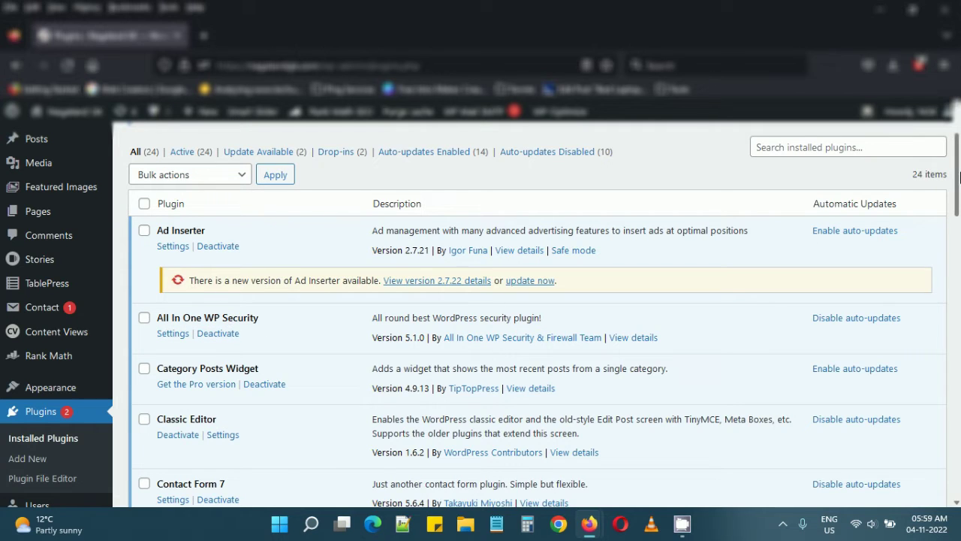
left_click_drag(958, 176, 955, 233)
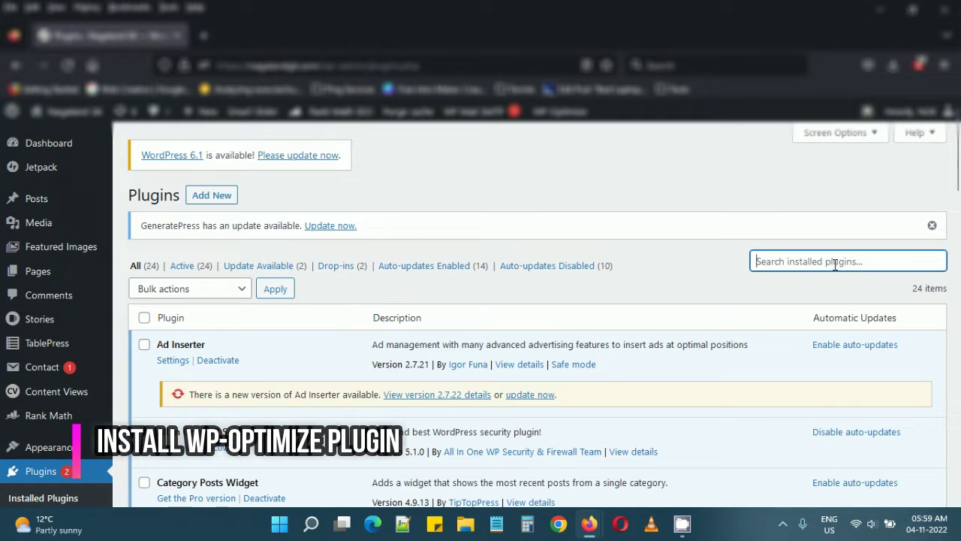
type("optimize")
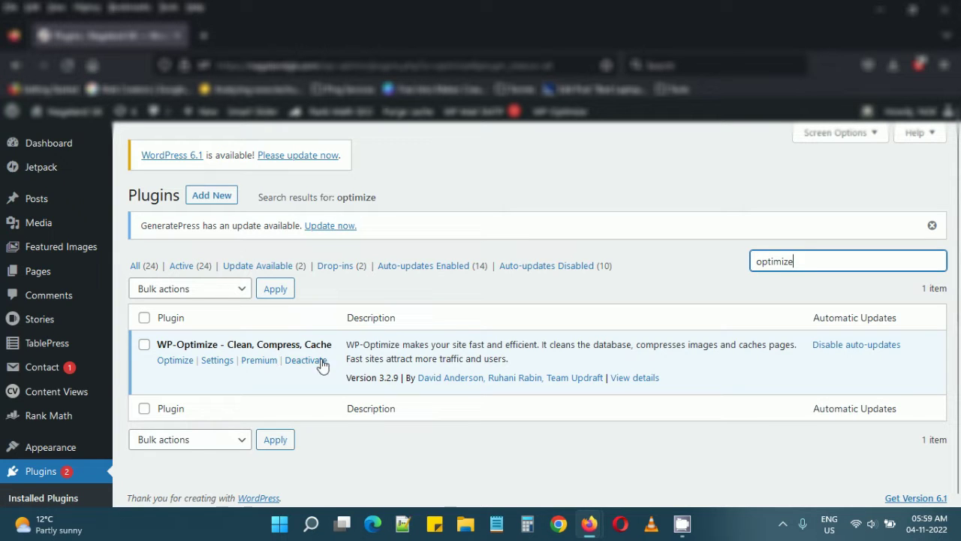
left_click_drag(959, 234, 959, 280)
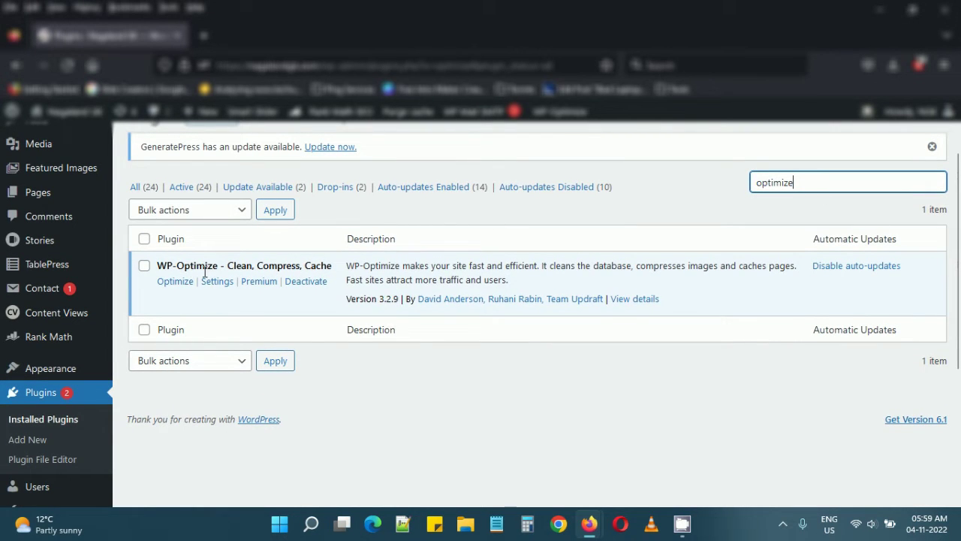
left_click_drag(958, 261, 960, 383)
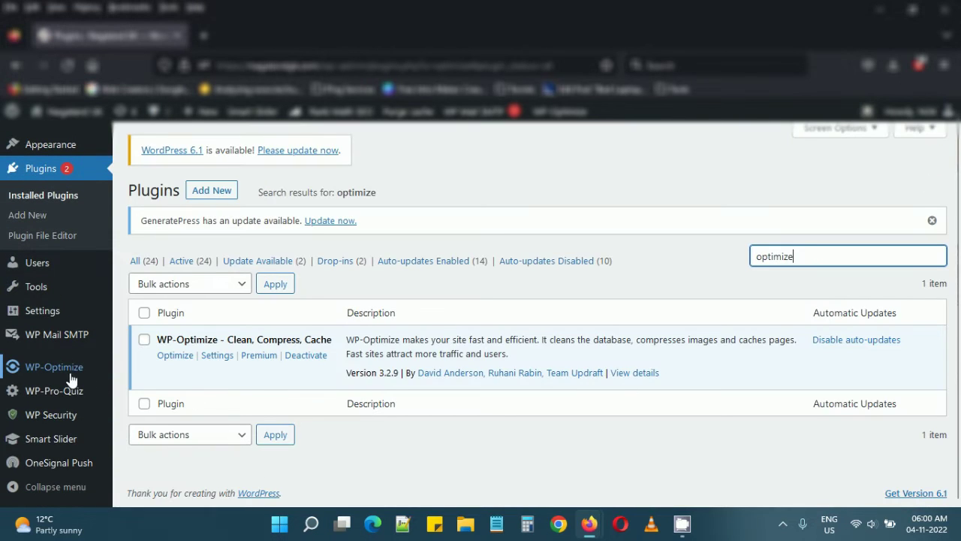
Step: Open WP-Optimize's Database page and review cleanups: 5 post revisions, 6 auto-drafts, 27 expired transients
mouse_move(63, 377)
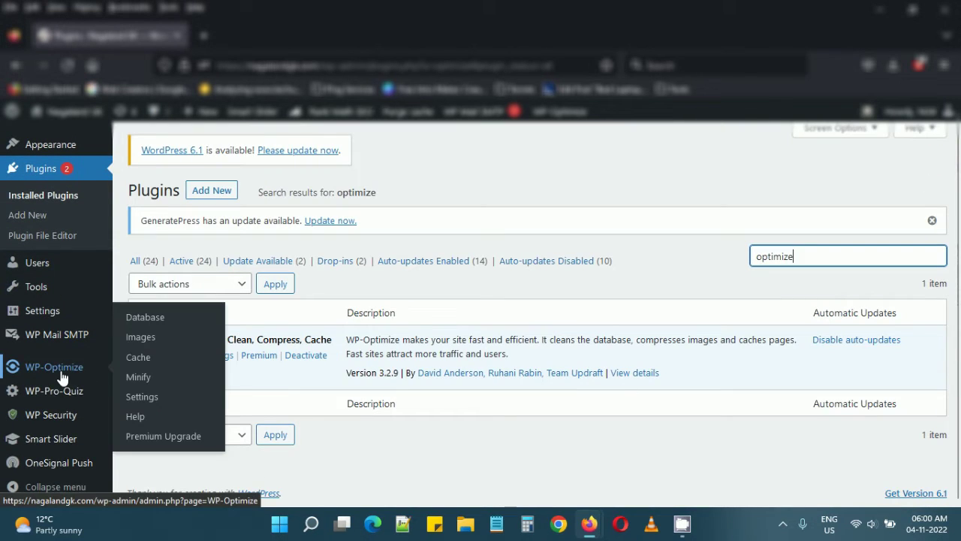
left_click(159, 320)
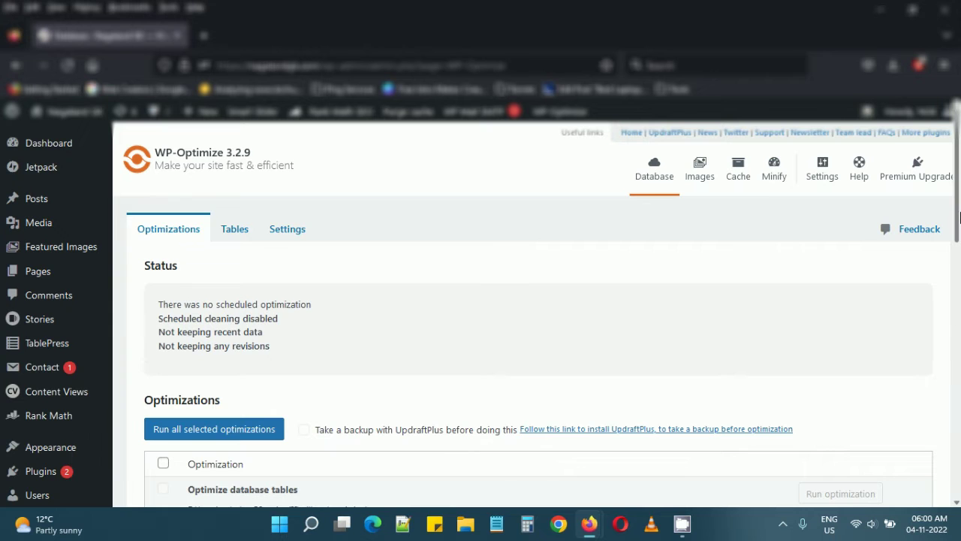
left_click_drag(960, 218, 956, 374)
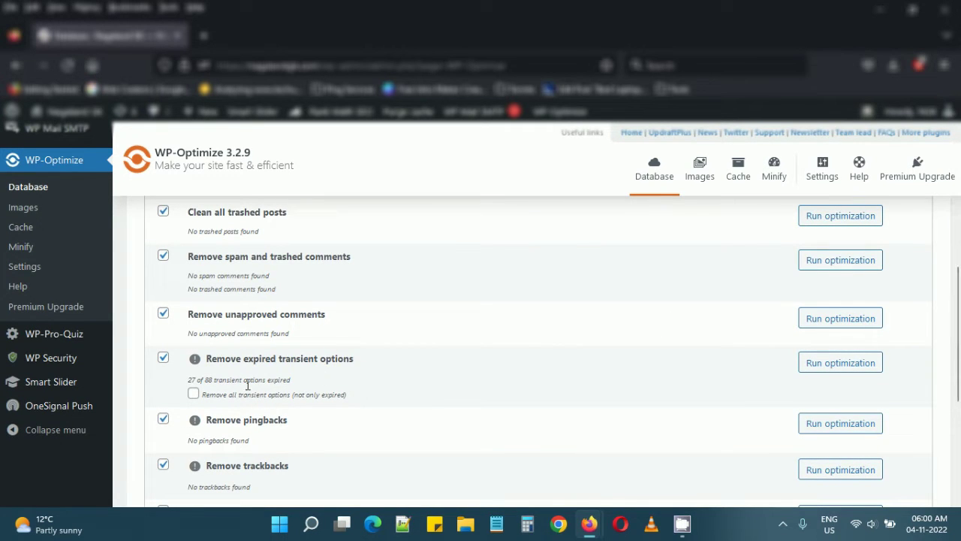
scroll(248, 385, "up", 3)
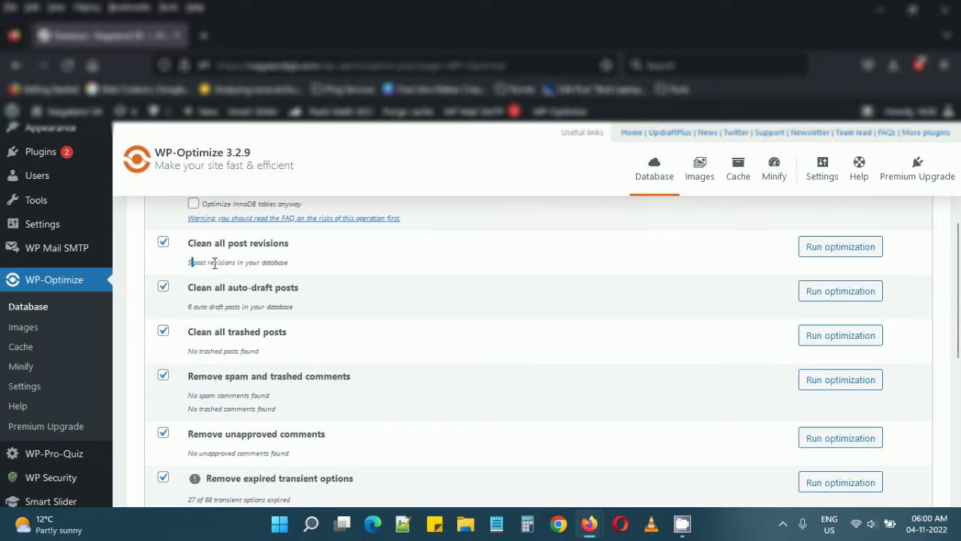
left_click_drag(214, 263, 266, 267)
scroll(334, 331, "up", 3)
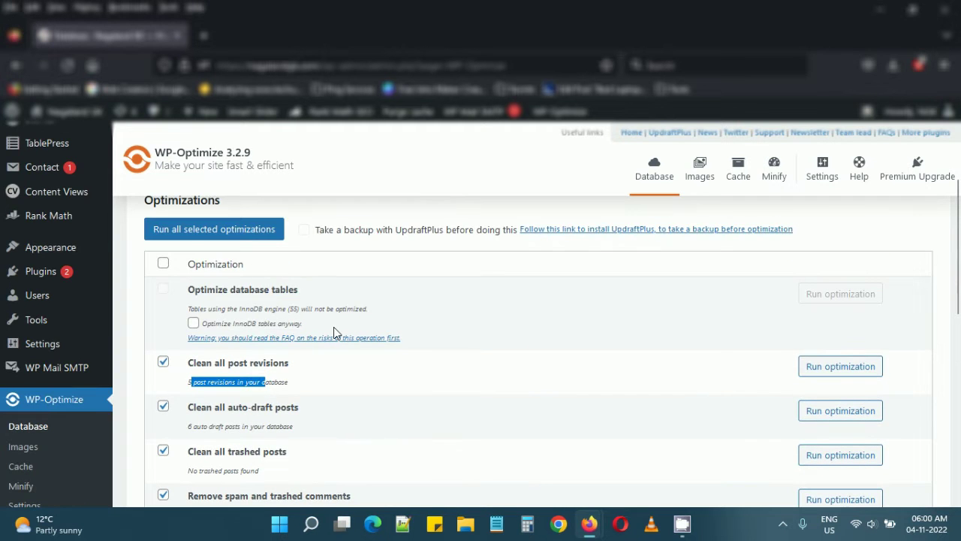
scroll(333, 330, "up", 3)
scroll(335, 340, "up", 2)
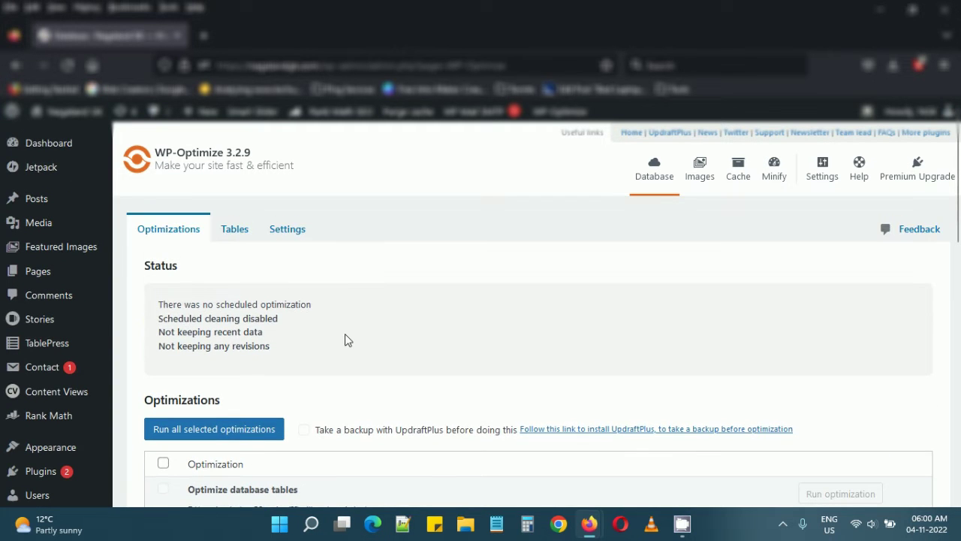
Step: Switch to WP-Optimize's Tables view and refresh the table data
left_click(235, 230)
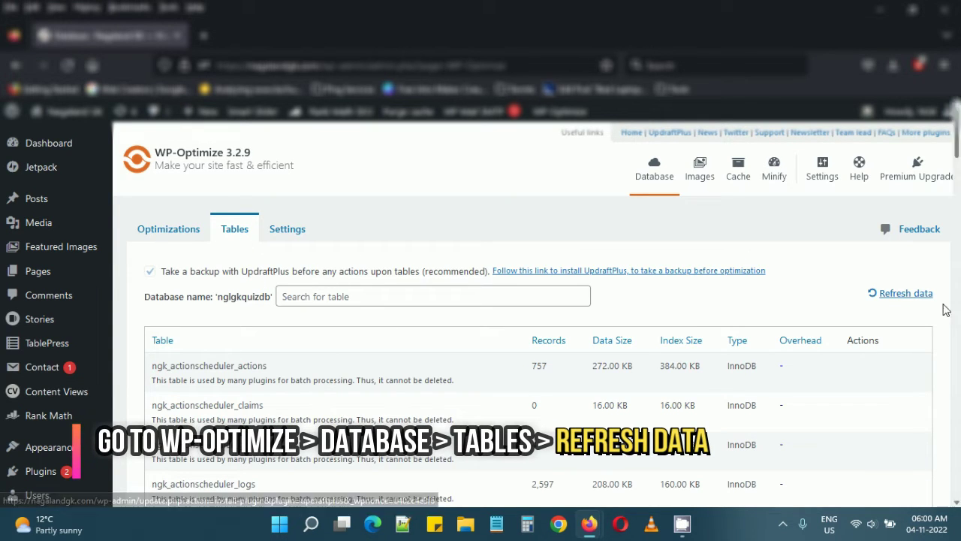
left_click(900, 294)
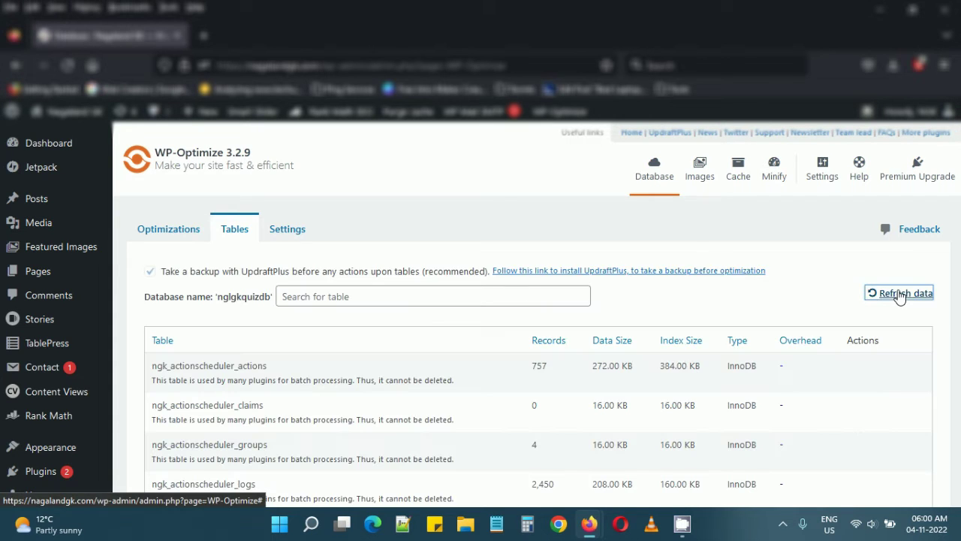
left_click_drag(956, 150, 956, 174)
scroll(956, 174, "up", 2)
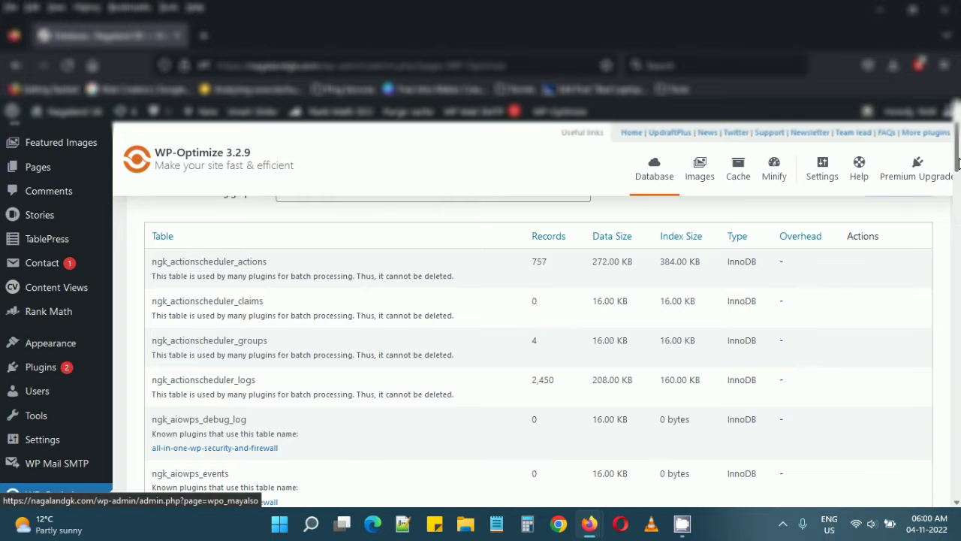
Step: Locate the ngk_yoast_ tables marked wordpress-seo [not installed], noting ngk_yoast_indexable's 1.44 MB size
left_click_drag(956, 184, 948, 457)
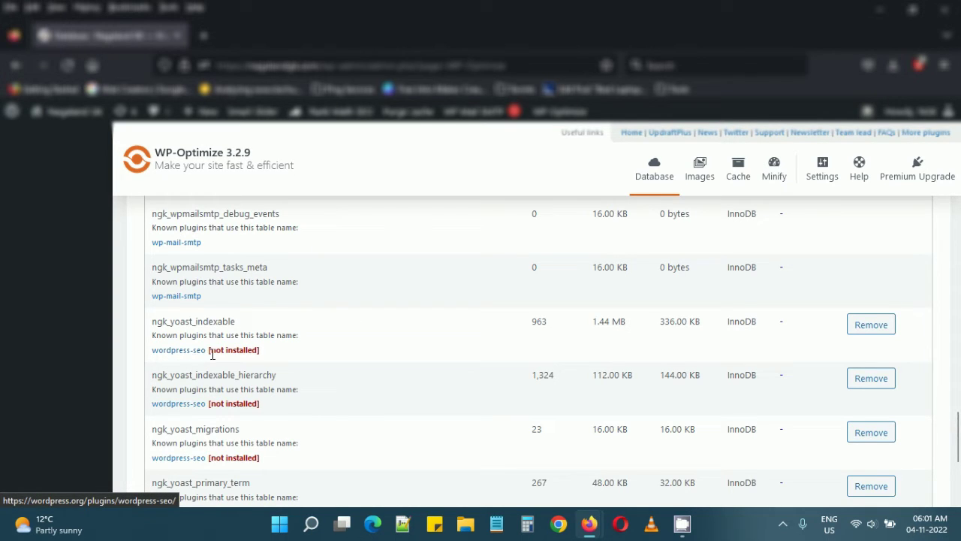
left_click_drag(213, 355, 268, 352)
left_click(268, 351)
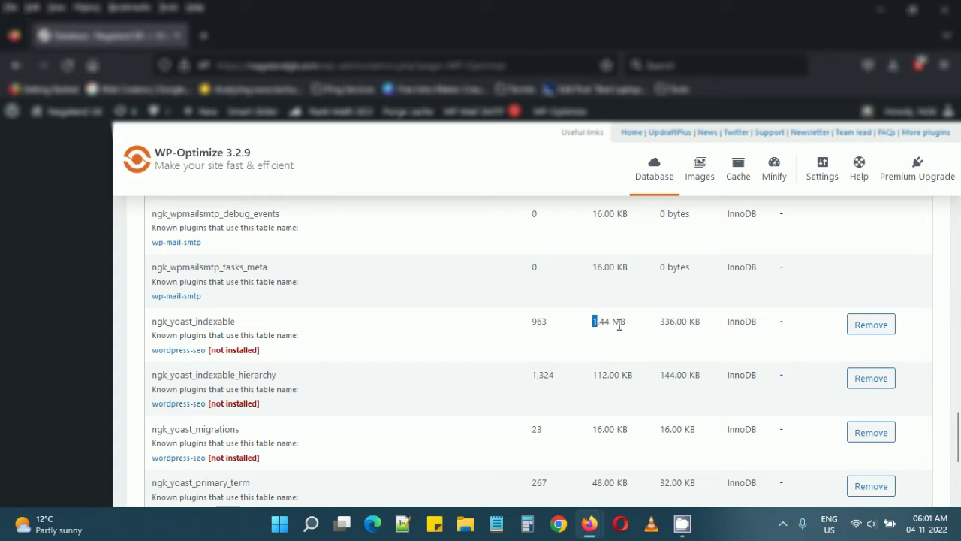
left_click_drag(619, 324, 628, 323)
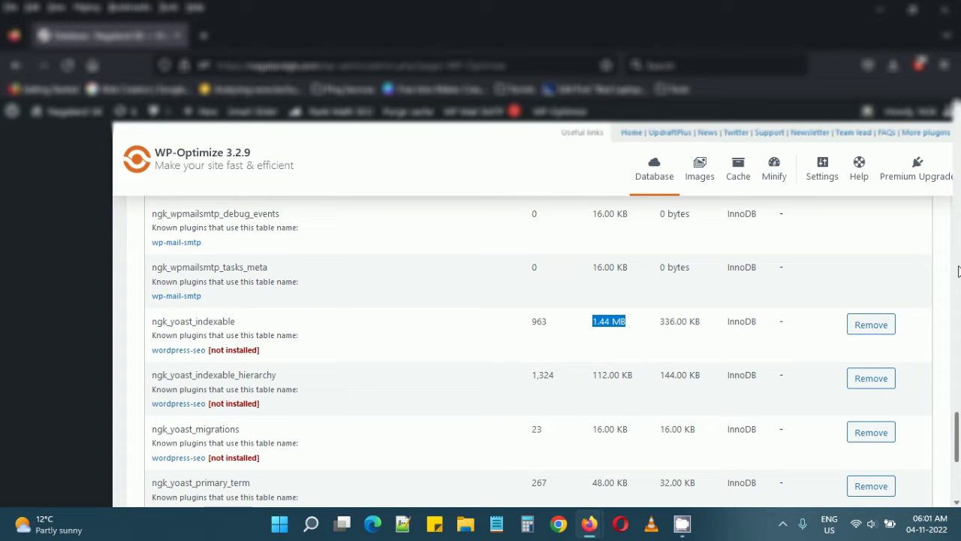
mouse_move(957, 459)
left_mouse_down()
mouse_move(957, 482)
mouse_move(958, 465)
left_mouse_up()
scroll(955, 438, "up", 1)
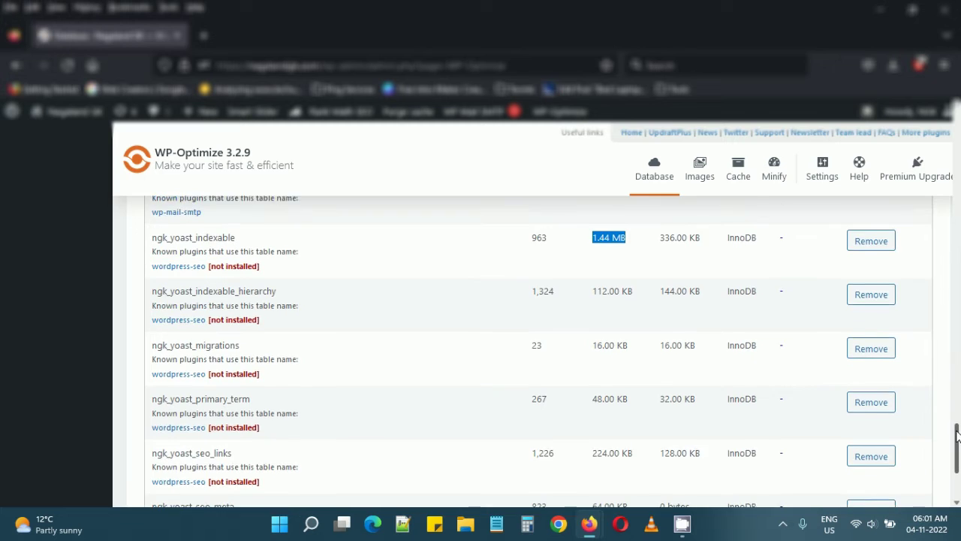
Step: Remove ngk_yoast_indexable, indexable_hierarchy, migrations, primary_term, seo_links and seo_meta tables
left_click(872, 284)
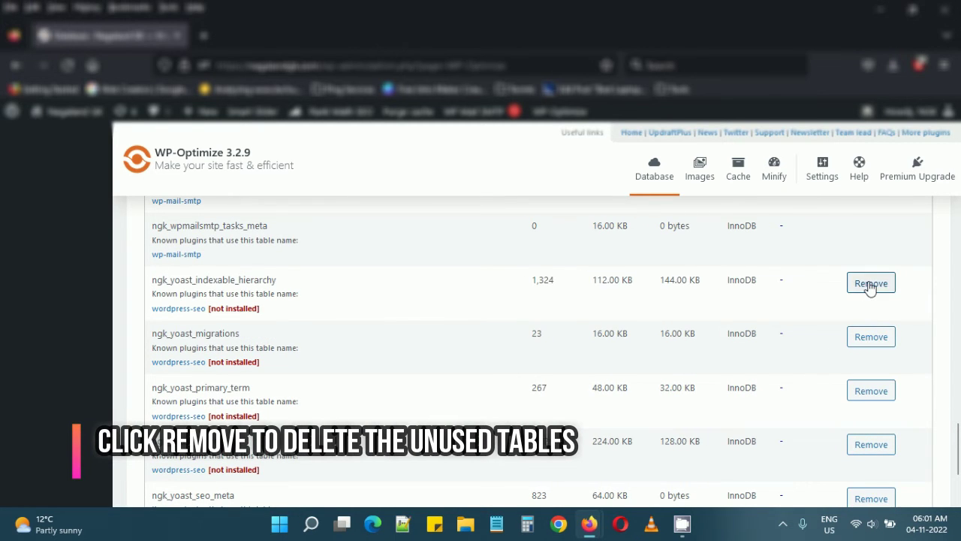
left_click(867, 283)
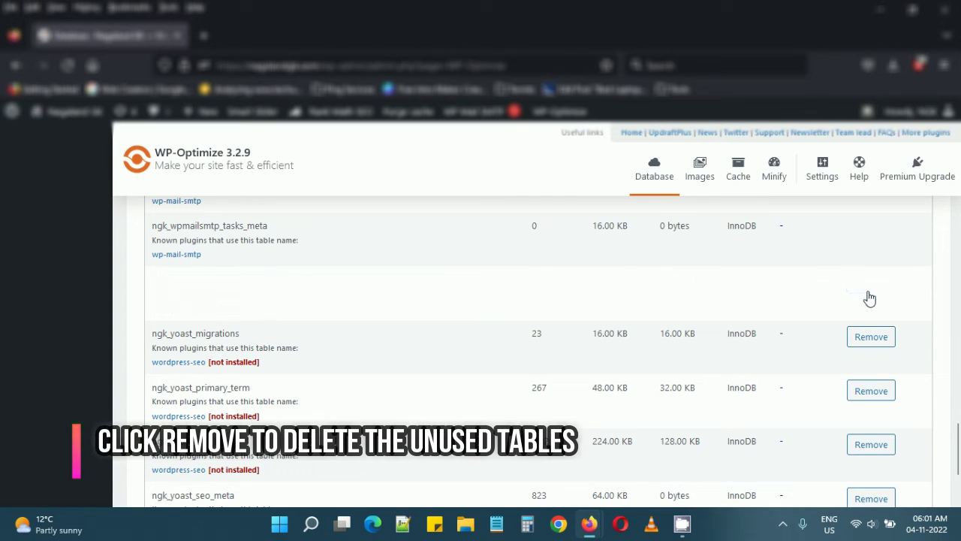
left_click(868, 285)
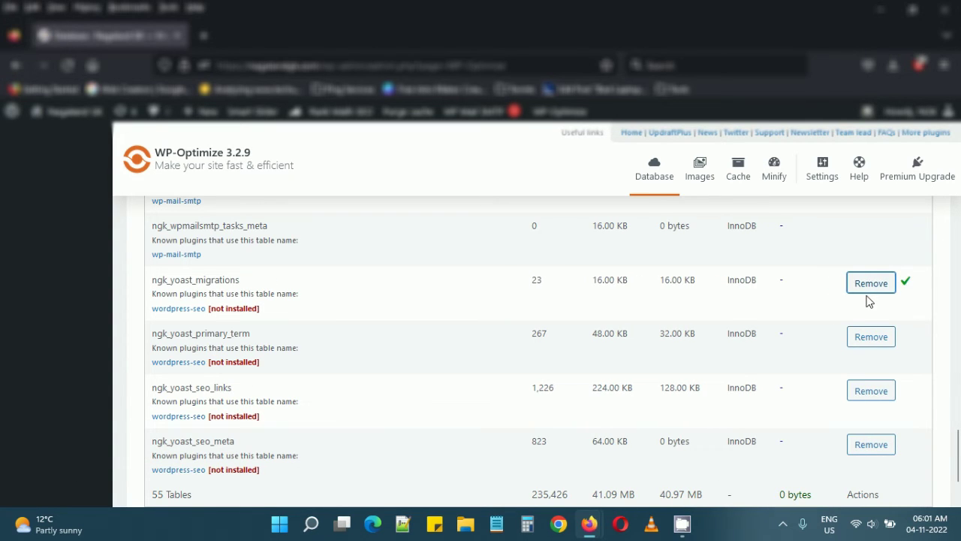
left_click(867, 291)
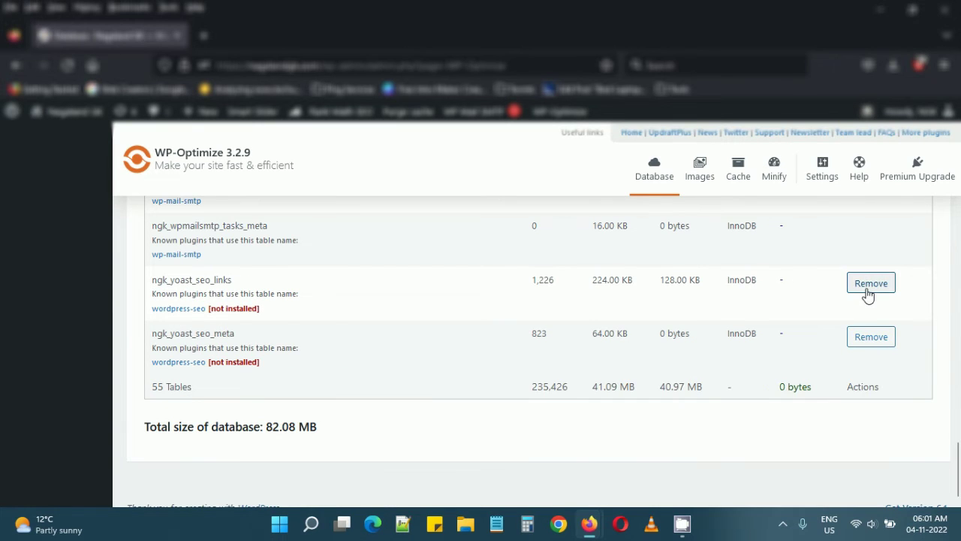
left_click(868, 292)
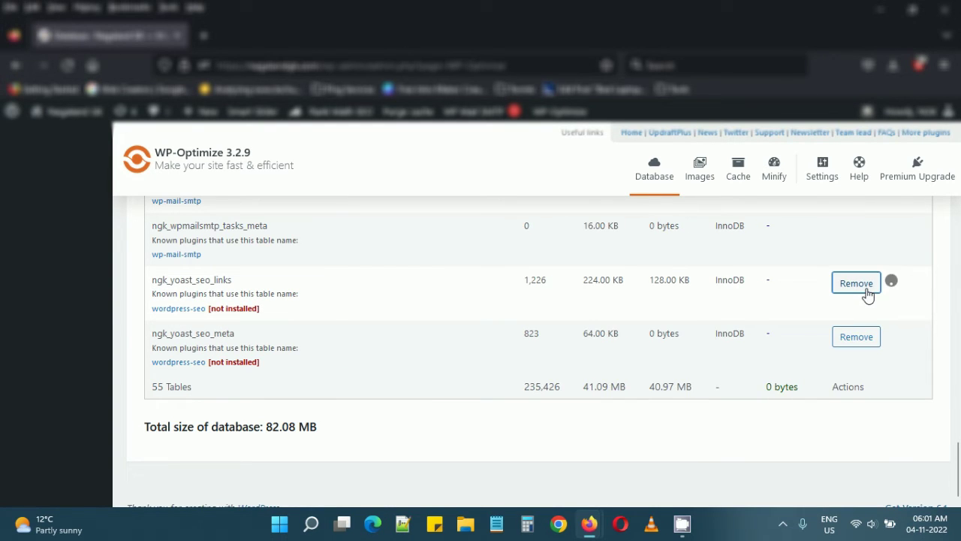
left_click(869, 326)
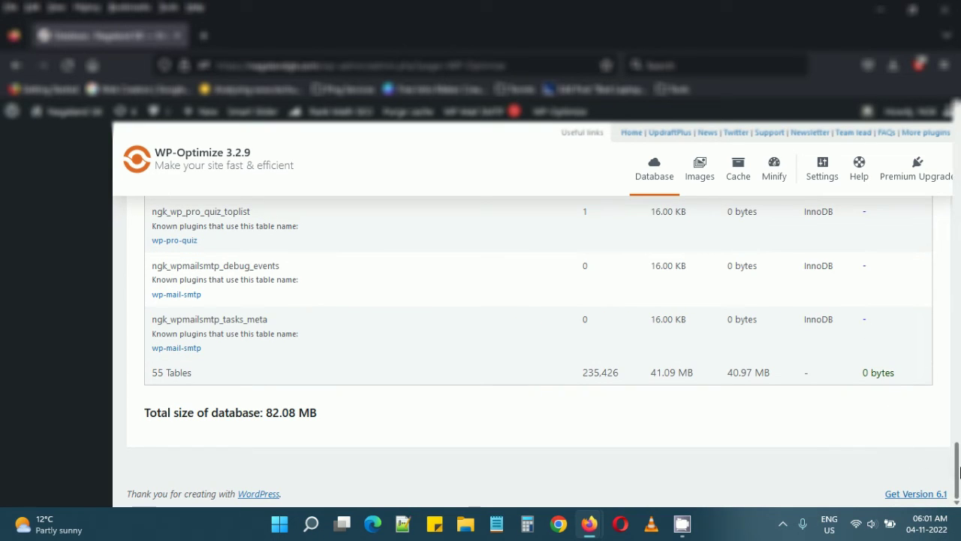
Step: Refresh the table data and confirm the count dropped from 55 to 49 tables
left_click_drag(959, 471, 959, 131)
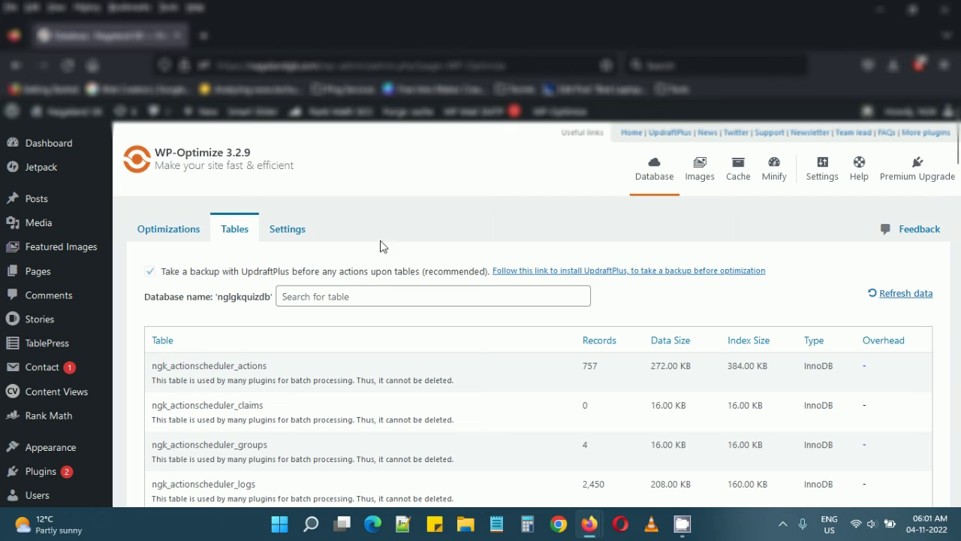
left_click(879, 294)
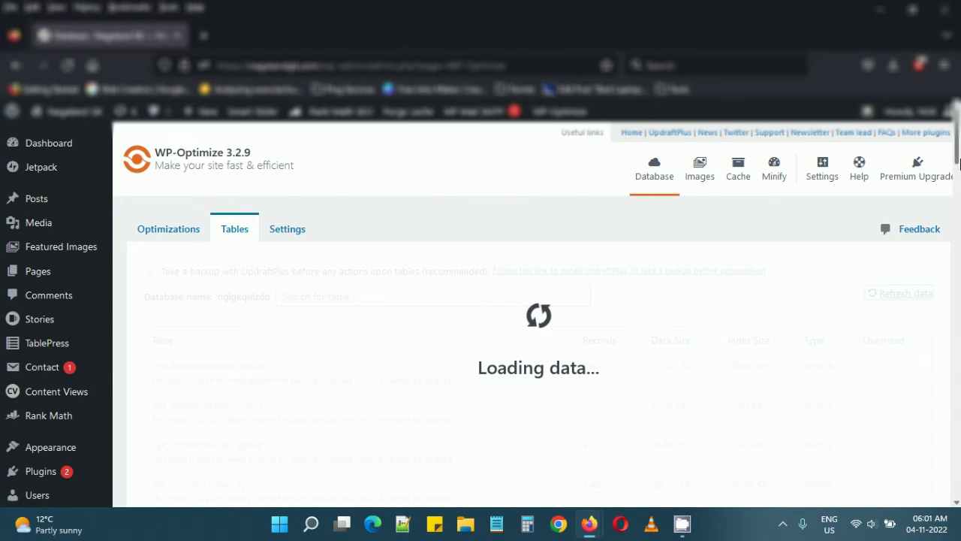
left_click_drag(958, 164, 956, 475)
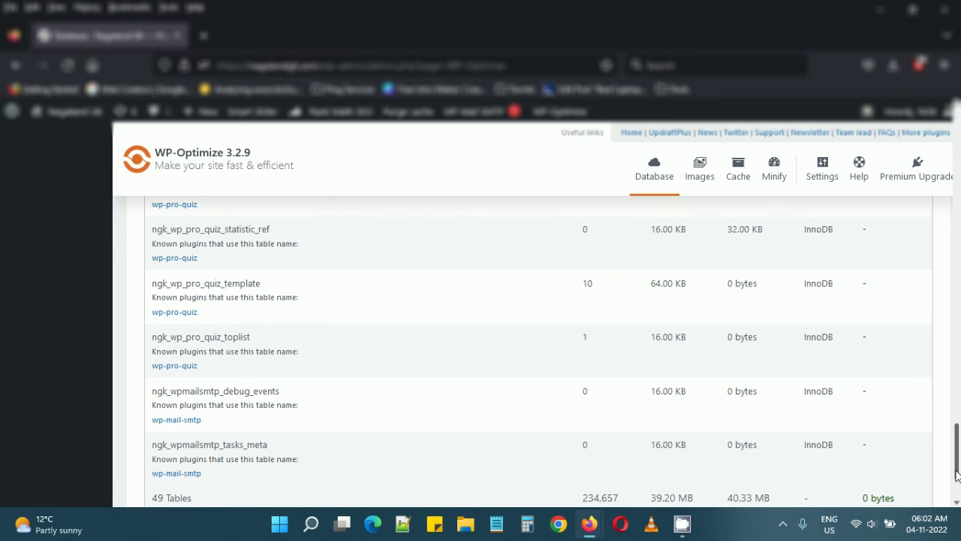
left_click_drag(956, 474, 956, 414)
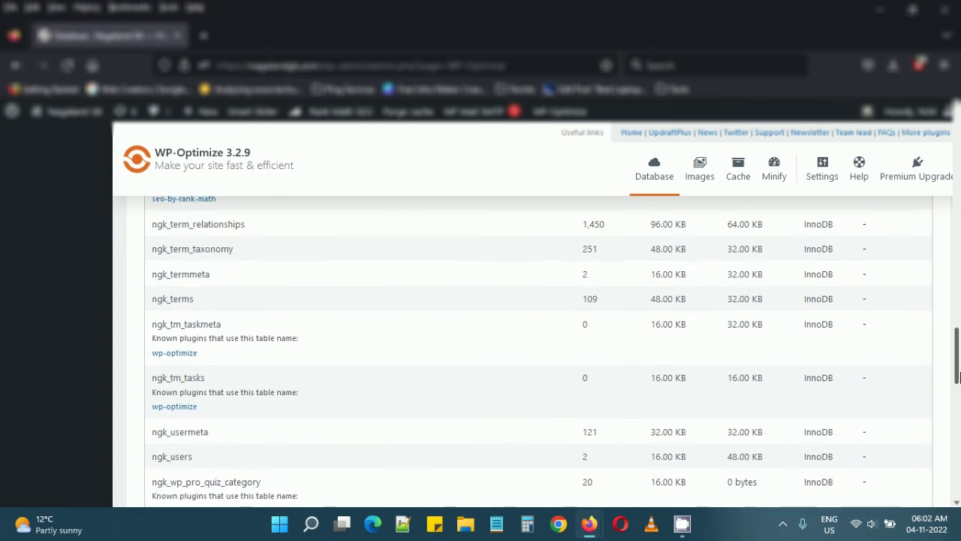